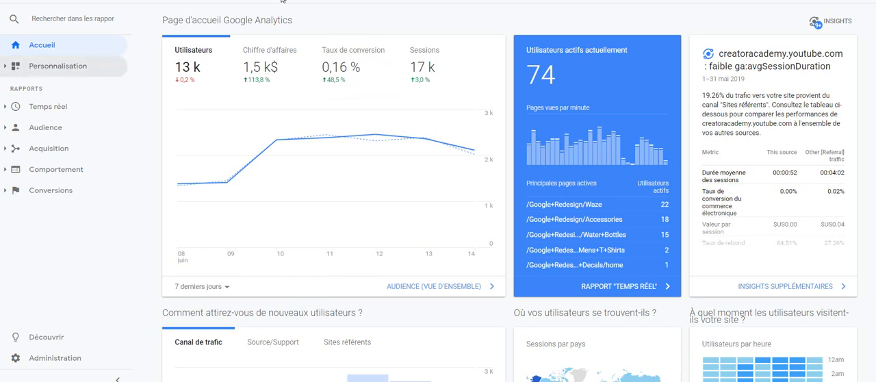
# - Open the custom alerts (Alertes personnalisées) of the 1 Master View in the administration settings and start a new alert
pyautogui.moveTo(348, 116)
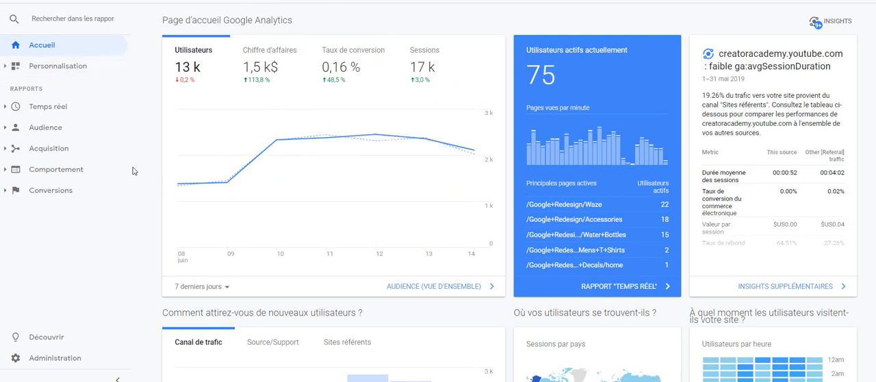
pyautogui.click(47, 198)
pyautogui.click(80, 361)
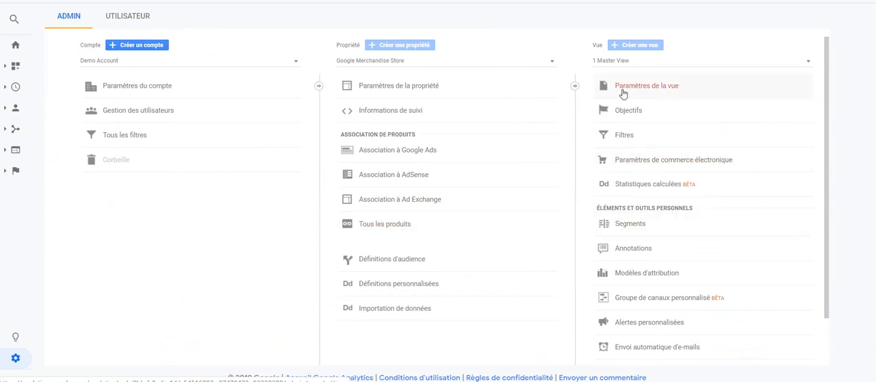
pyautogui.scroll(-1, 654, 73)
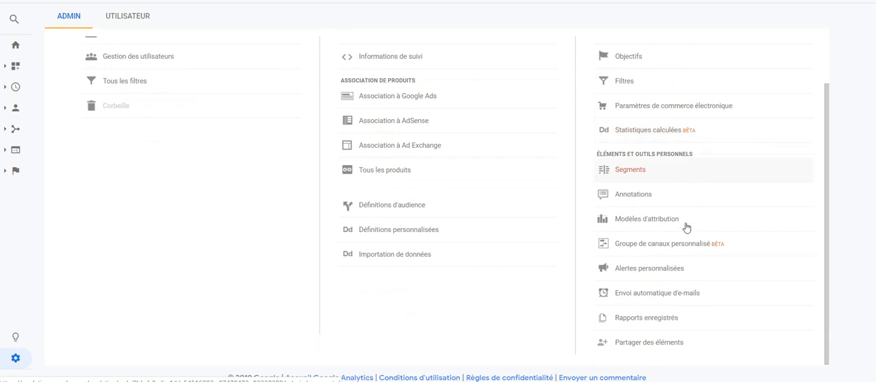
pyautogui.click(663, 268)
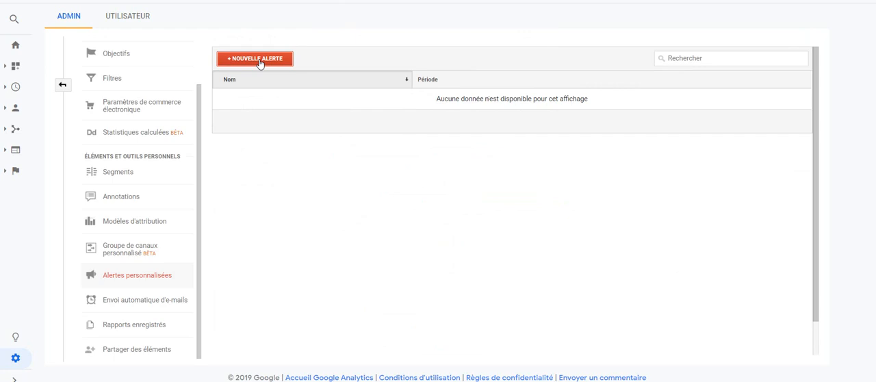
pyautogui.click(260, 60)
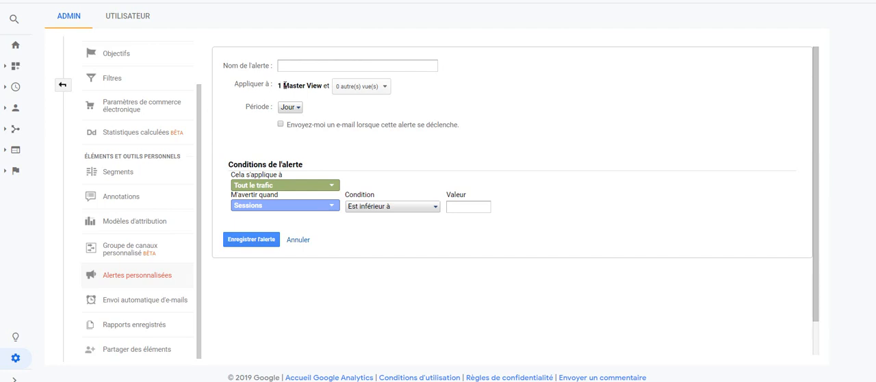
# - Check the other views the alert can apply to without selecting any, and set the alert's period to Semaine
pyautogui.click(370, 87)
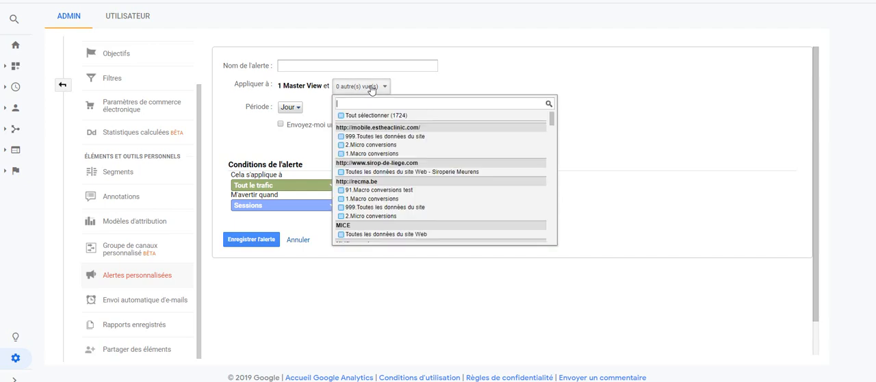
pyautogui.click(675, 166)
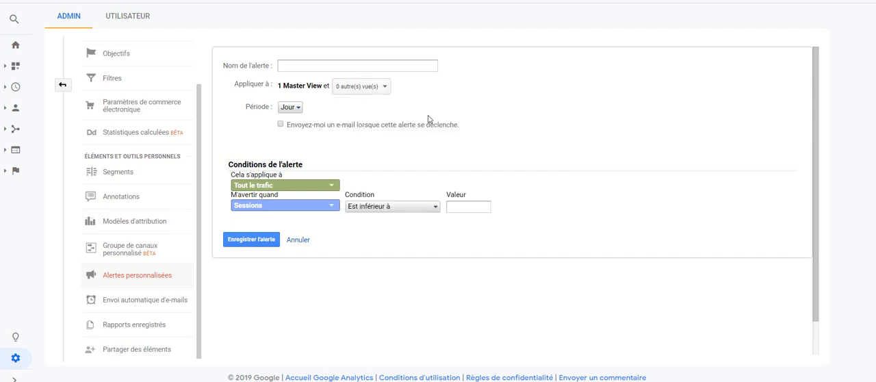
pyautogui.click(290, 108)
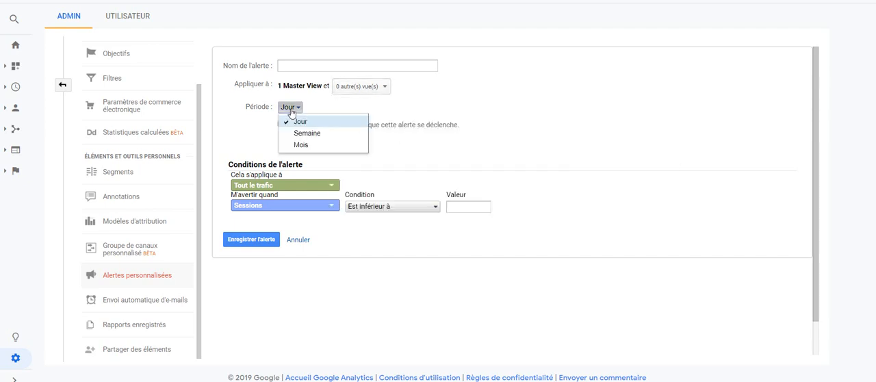
pyautogui.click(399, 114)
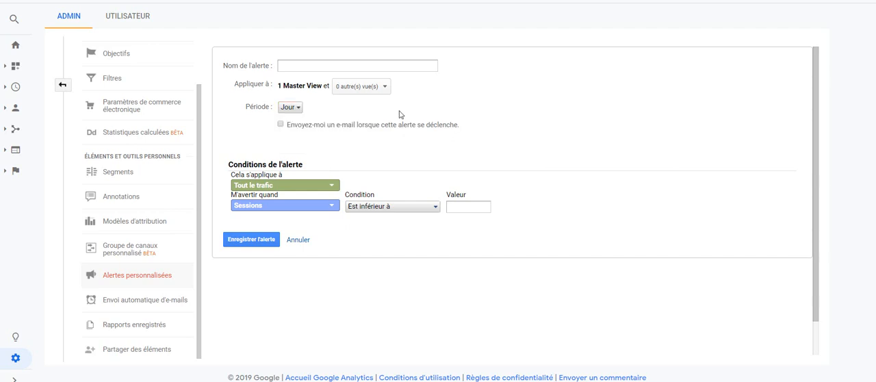
pyautogui.click(289, 107)
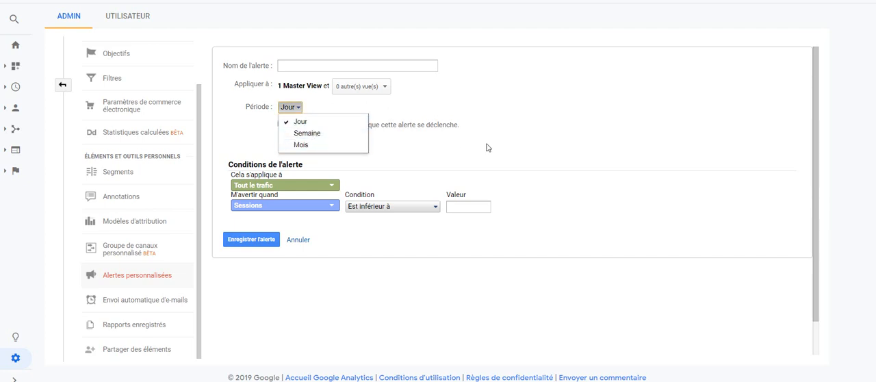
pyautogui.click(323, 137)
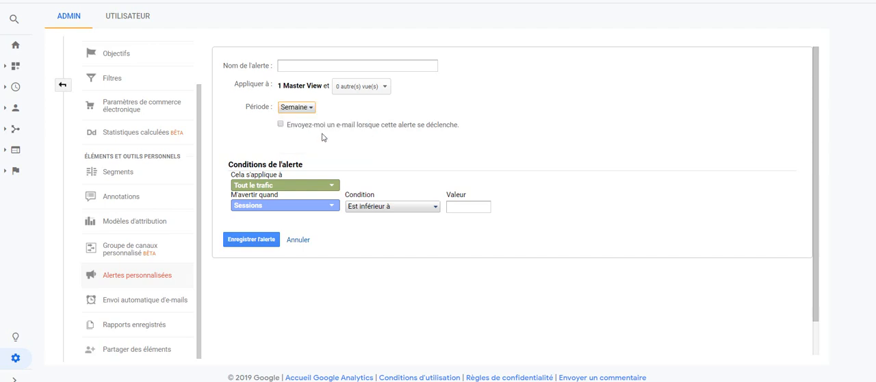
# - Enable e-mail notification when the alert triggers and check the additional recipients list without selecting anyone
pyautogui.click(281, 125)
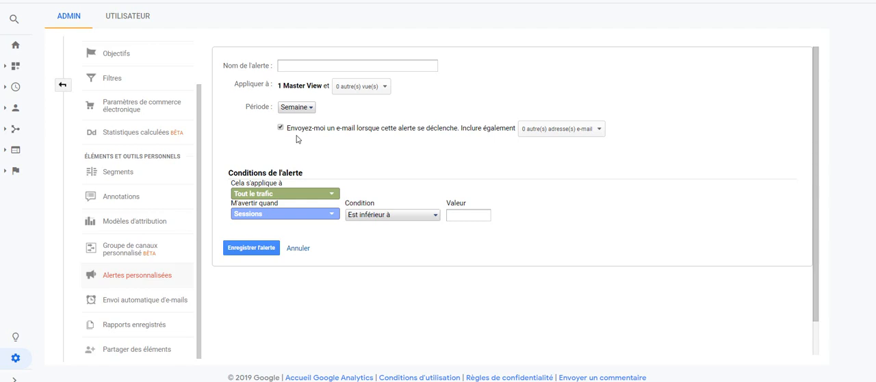
pyautogui.click(567, 135)
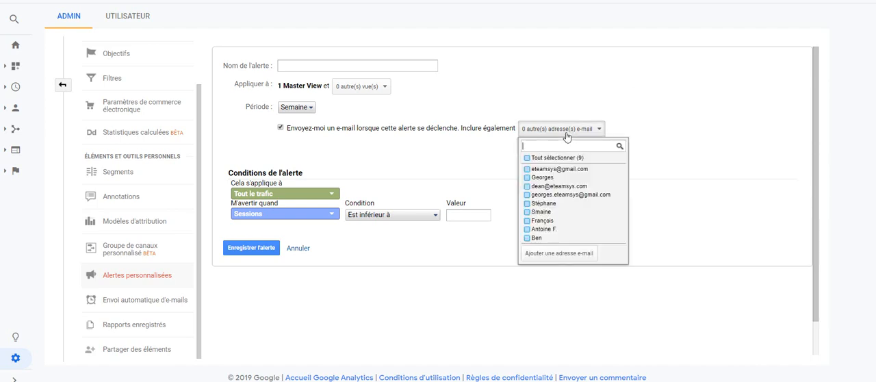
pyautogui.click(463, 173)
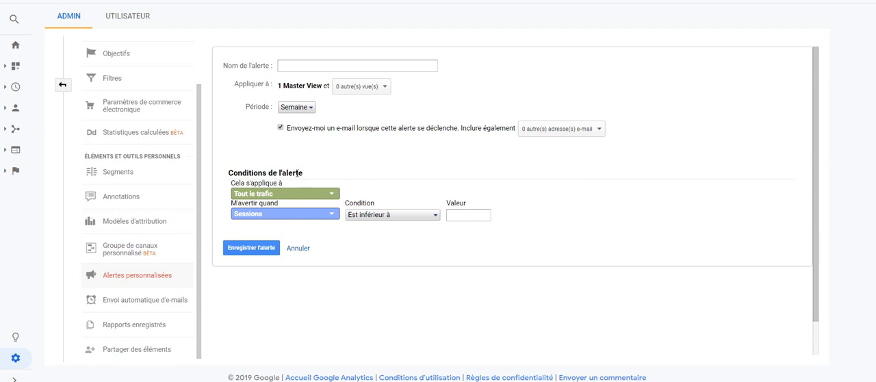
# - Examine the traffic dimensions under Utilisateurs, Acquisition and Comportement, and the metrics available for the alert conditions
pyautogui.click(253, 197)
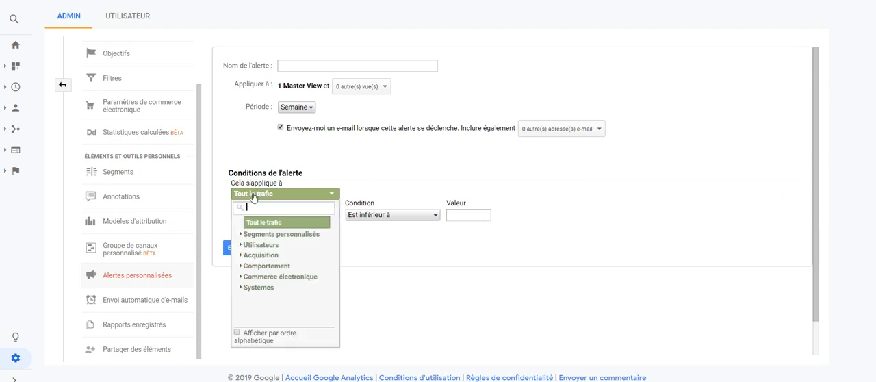
pyautogui.click(259, 245)
pyautogui.scroll(-10, 259, 245)
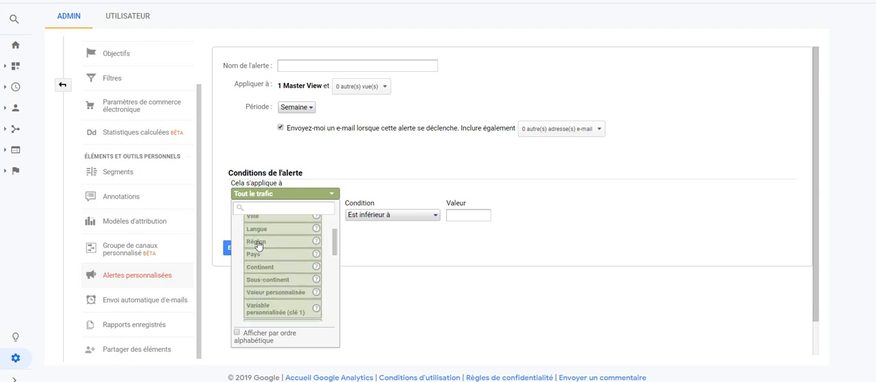
pyautogui.scroll(-1, 258, 246)
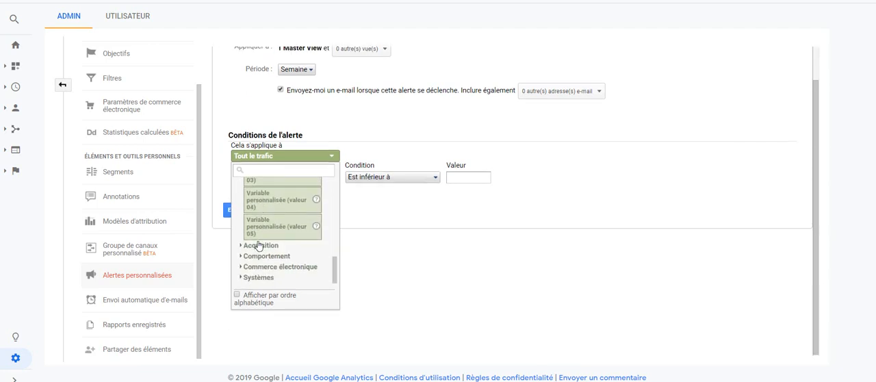
pyautogui.click(259, 245)
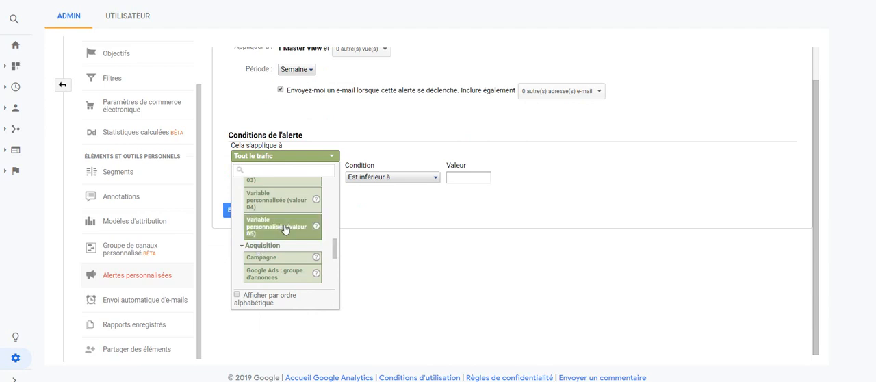
pyautogui.scroll(-5, 285, 228)
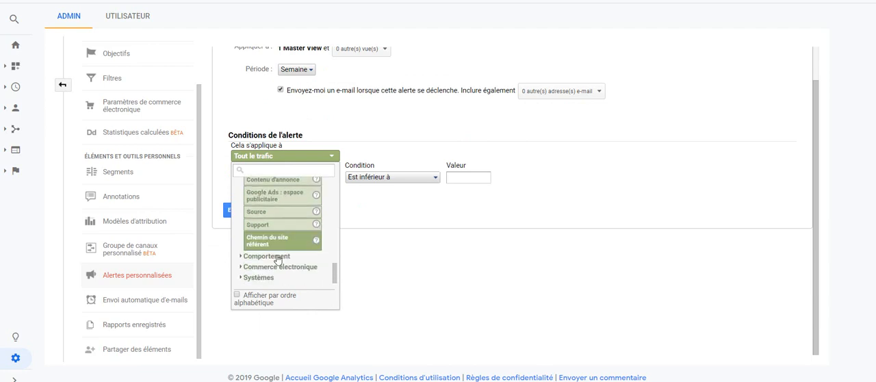
pyautogui.click(277, 257)
pyautogui.scroll(-5, 277, 258)
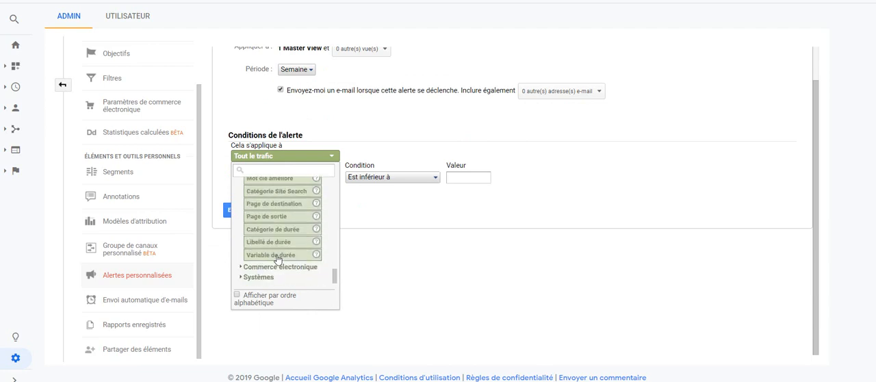
pyautogui.click(401, 205)
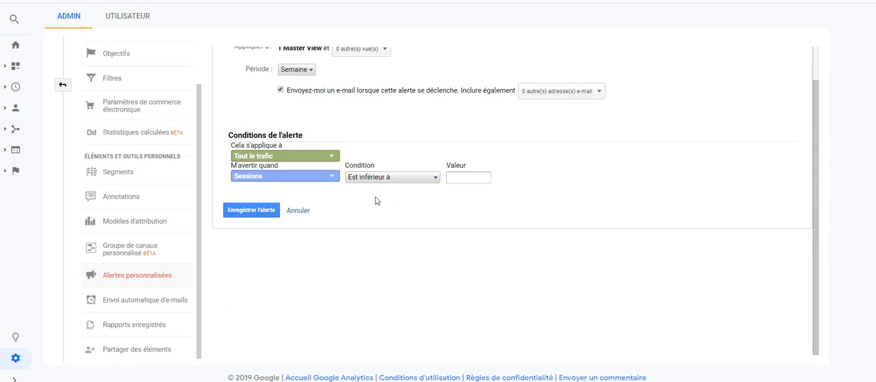
pyautogui.click(270, 180)
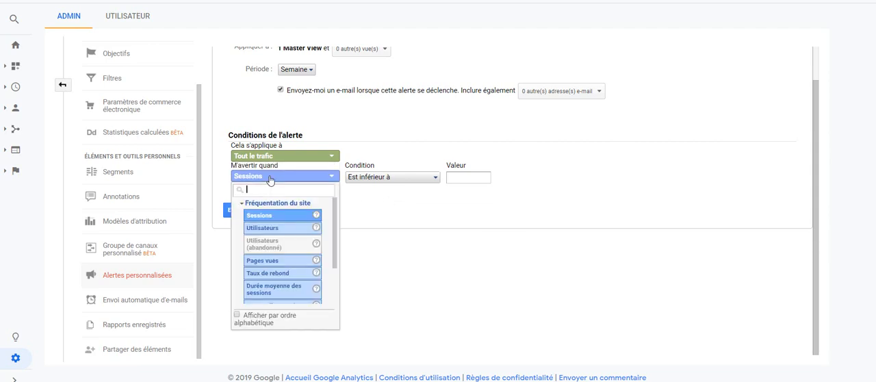
# - Search the traffic options for "organic" and apply the alert to the Google Organic segment
pyautogui.click(278, 157)
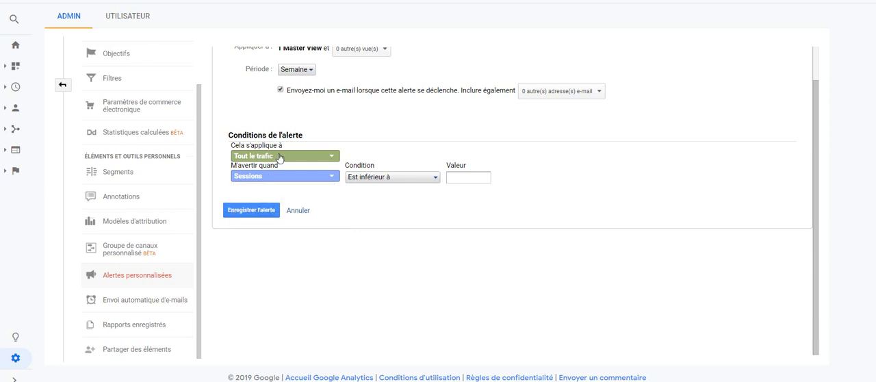
pyautogui.write('org')
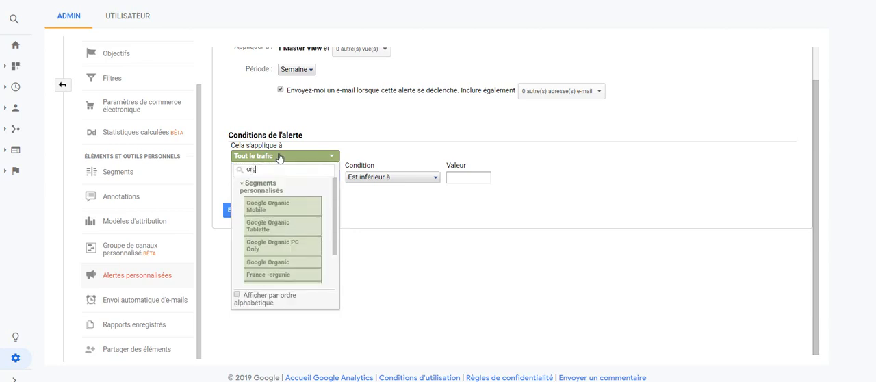
pyautogui.write('n')
pyautogui.press('BackSpace')
pyautogui.write('anic')
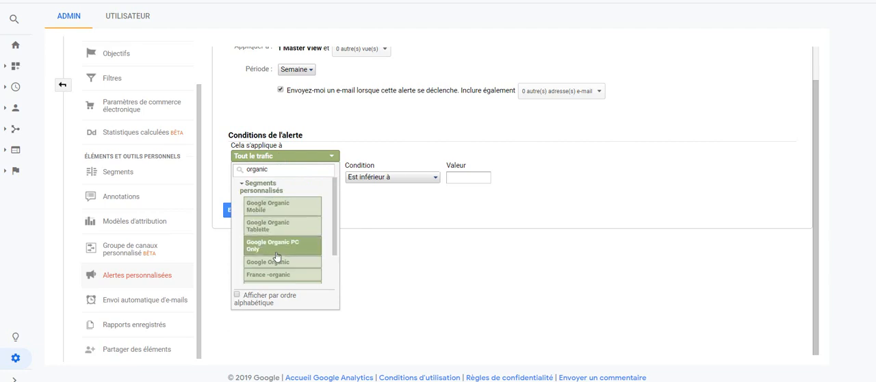
pyautogui.click(272, 264)
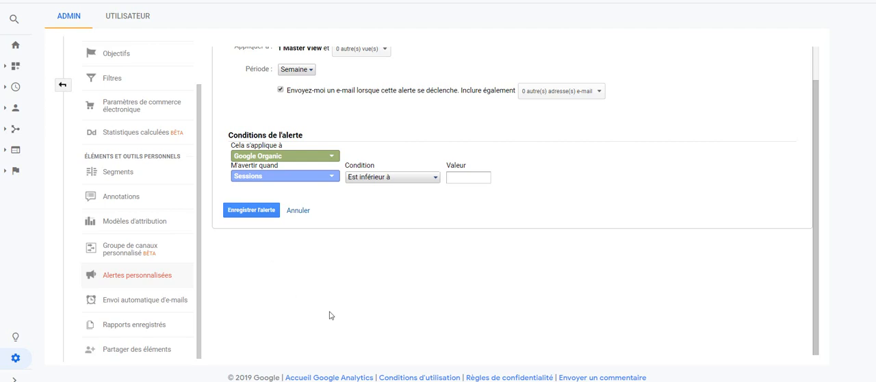
# - Keep the Est inférieur à condition for Sessions, set its value to 40 and try to save the alert
pyautogui.click(388, 182)
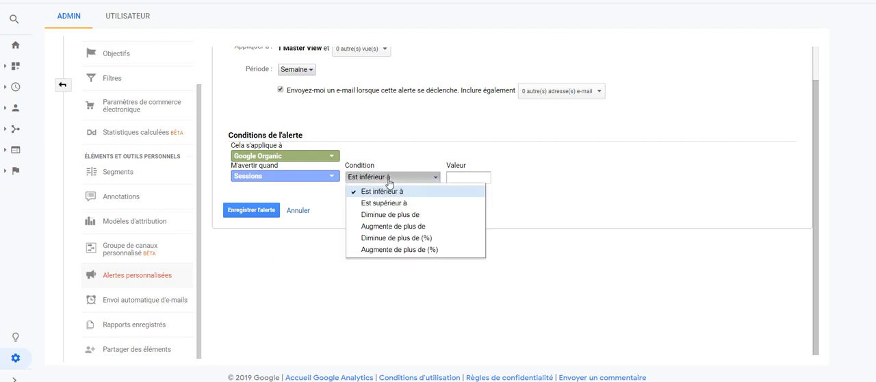
pyautogui.click(494, 157)
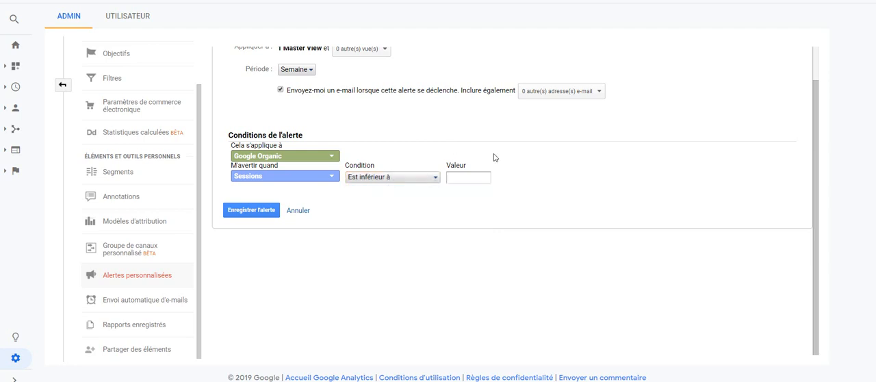
pyautogui.click(464, 176)
pyautogui.write('40')
pyautogui.click(245, 213)
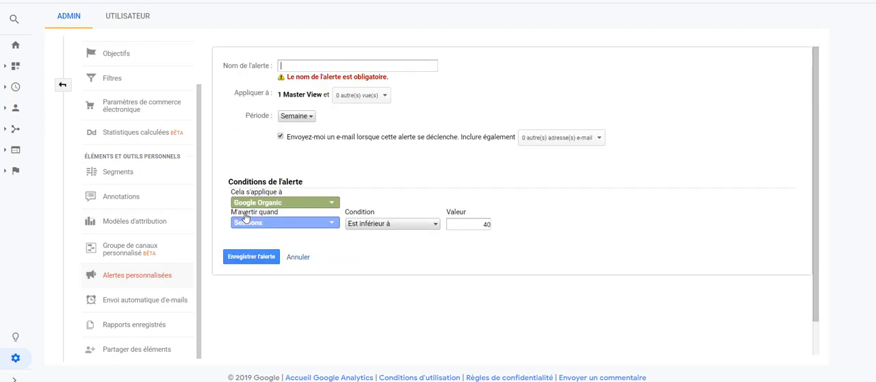
# - Name the alert "Perte de trafic organic Google 40 sessions" and save it
pyautogui.click(296, 62)
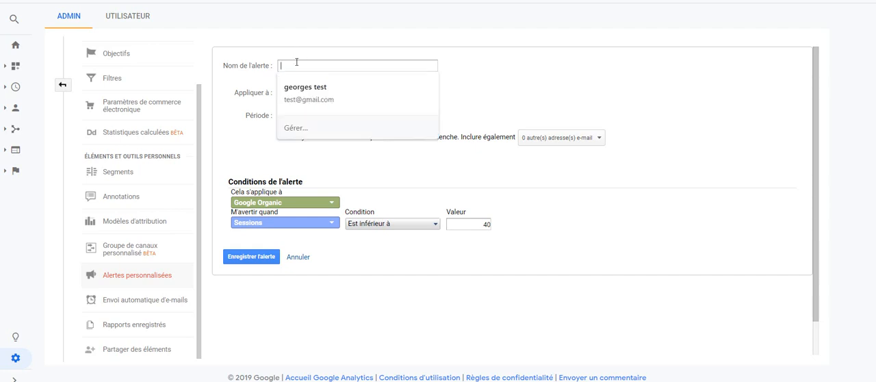
pyautogui.write('Perte')
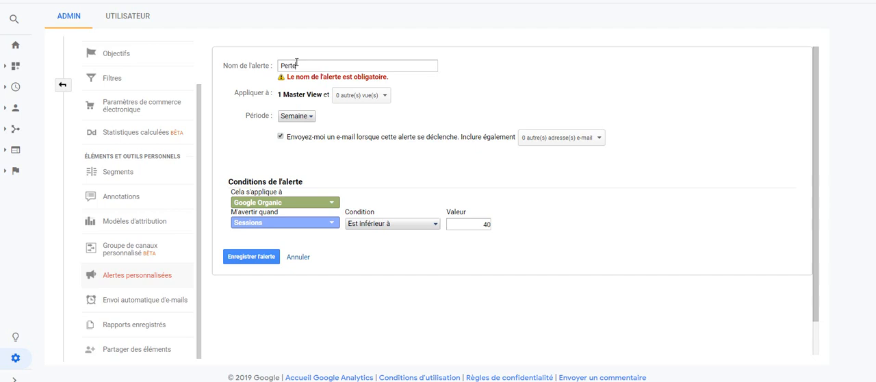
pyautogui.write(' de trafic organic Gogole')
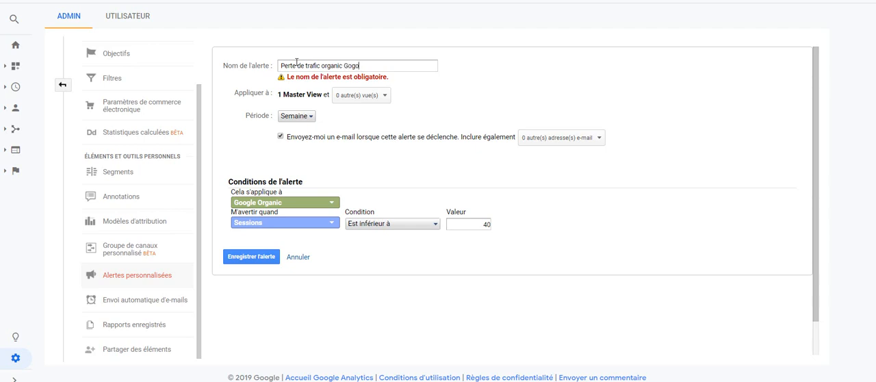
pyautogui.press('BackSpace')
pyautogui.press('BackSpace')
pyautogui.press('BackSpace')
pyautogui.press('BackSpace')
pyautogui.write('ogle 40 sessions')
pyautogui.click(241, 259)
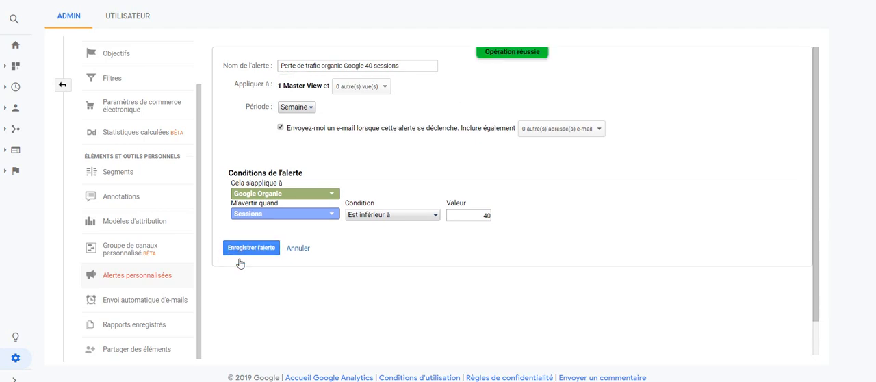